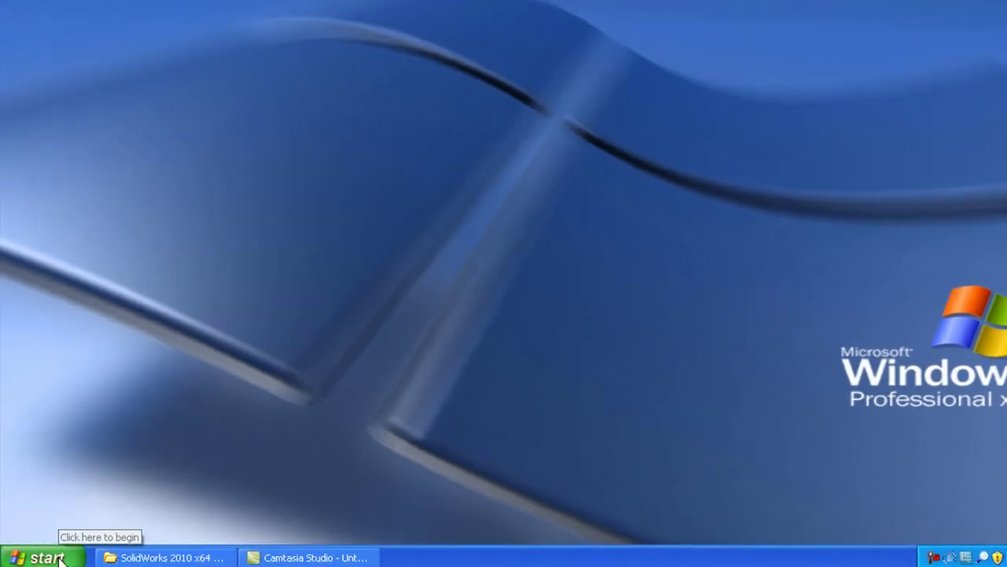
- Open Add or Remove Programs from the Control Panel and scroll the installed list
click(62, 558)
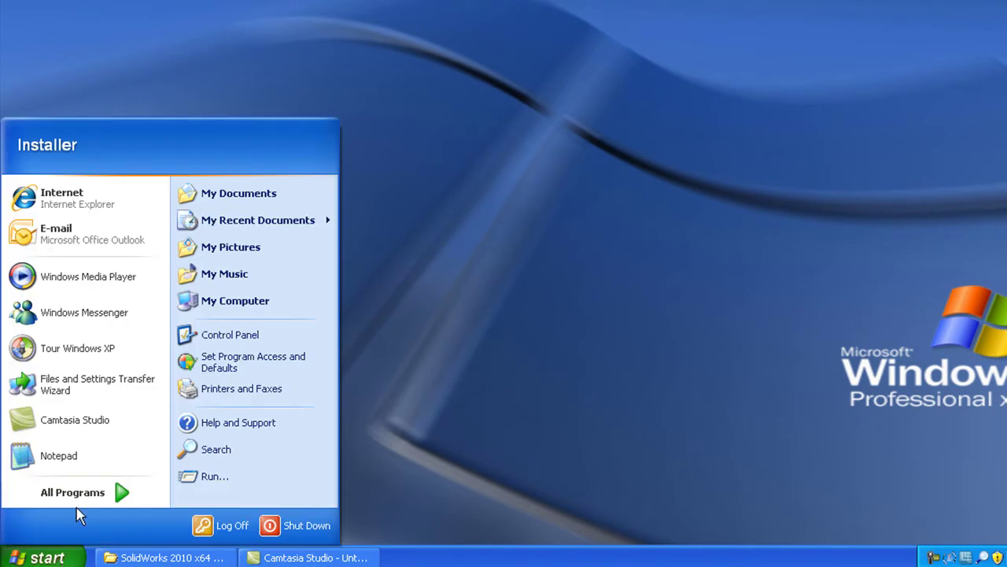
click(206, 335)
click(367, 302)
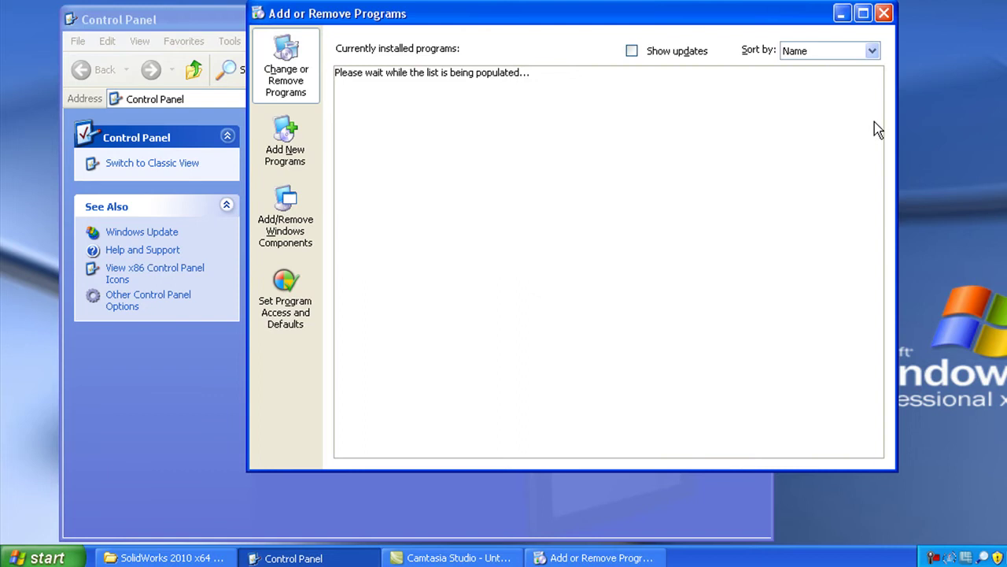
drag(875, 118, 884, 387)
- Uninstall SolidWorks SolidNetWork License Manager, confirming removal, then close Control Panel
click(461, 203)
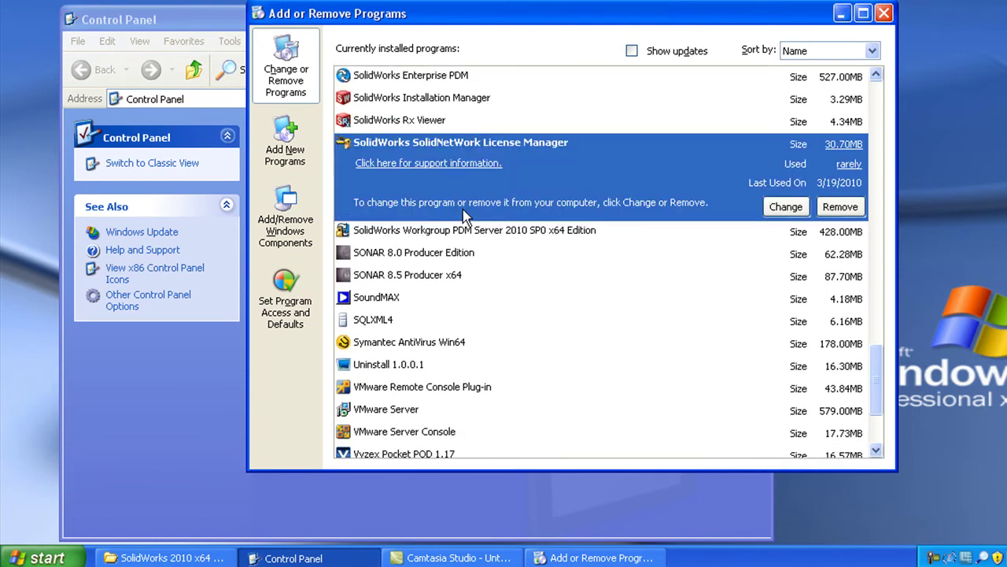
click(841, 206)
click(538, 294)
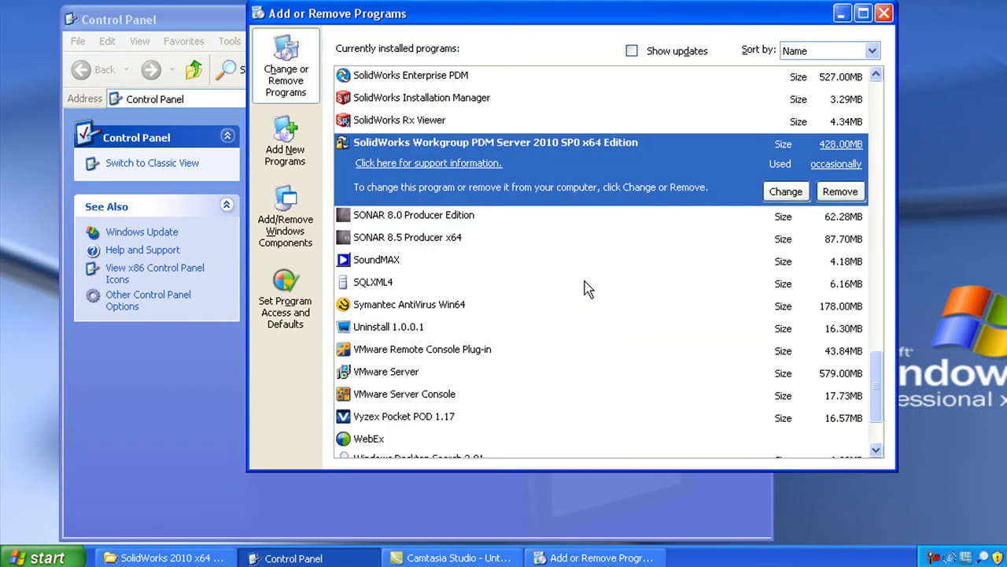
click(882, 13)
click(760, 19)
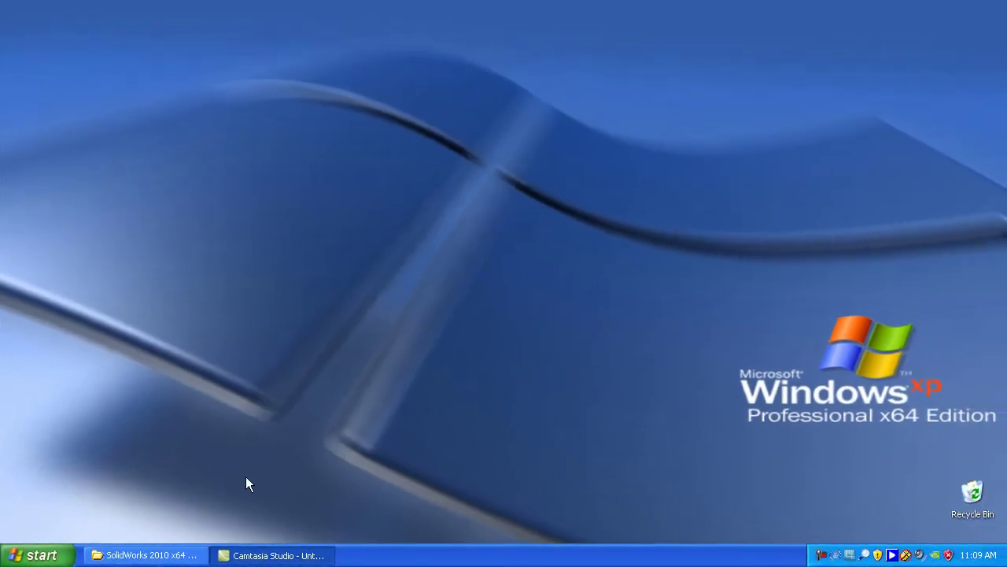
- Run the SolidNetWork License Manager installer package from the SolidWorks 2010 swlicmgr folder
click(175, 553)
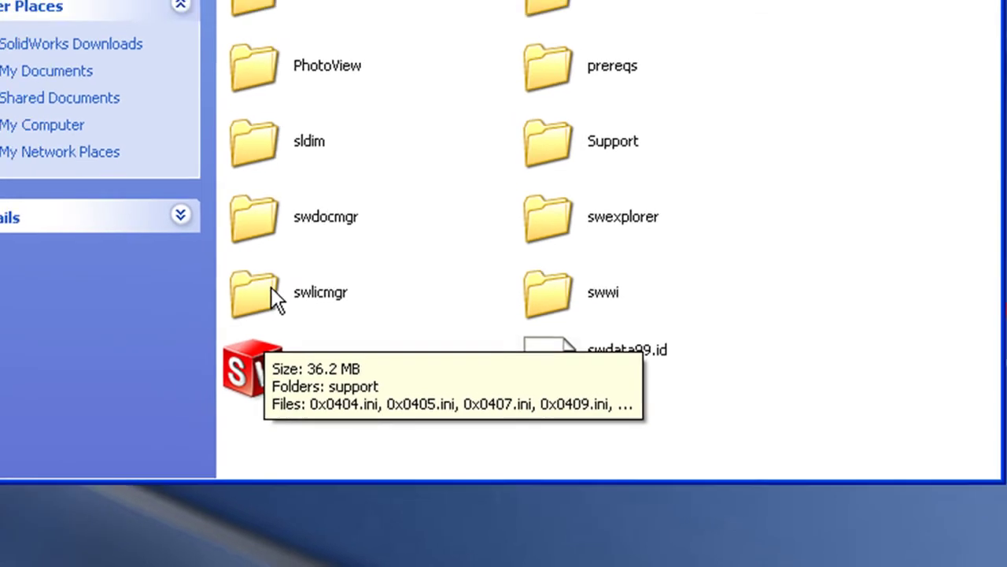
double_click(234, 284)
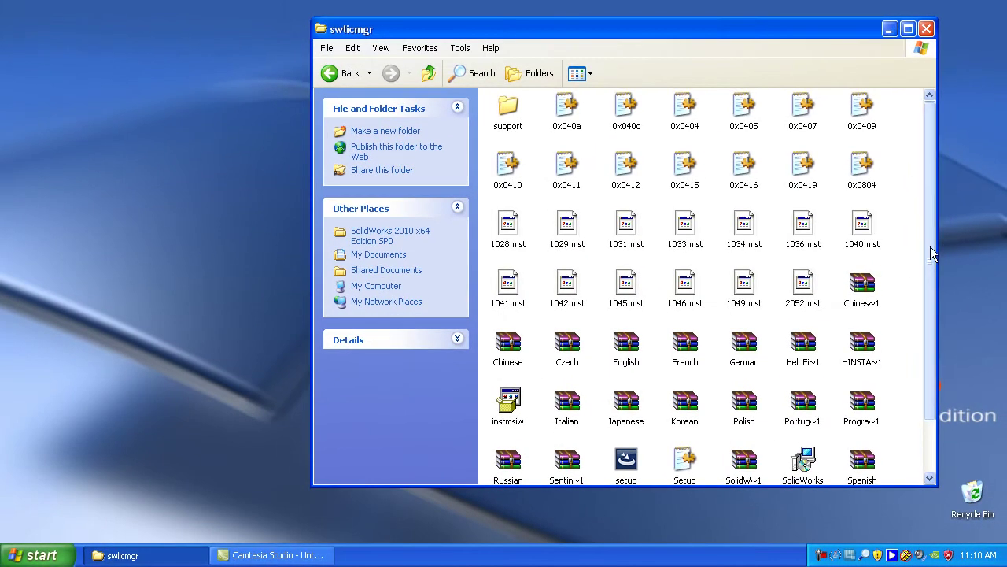
drag(931, 246, 929, 323)
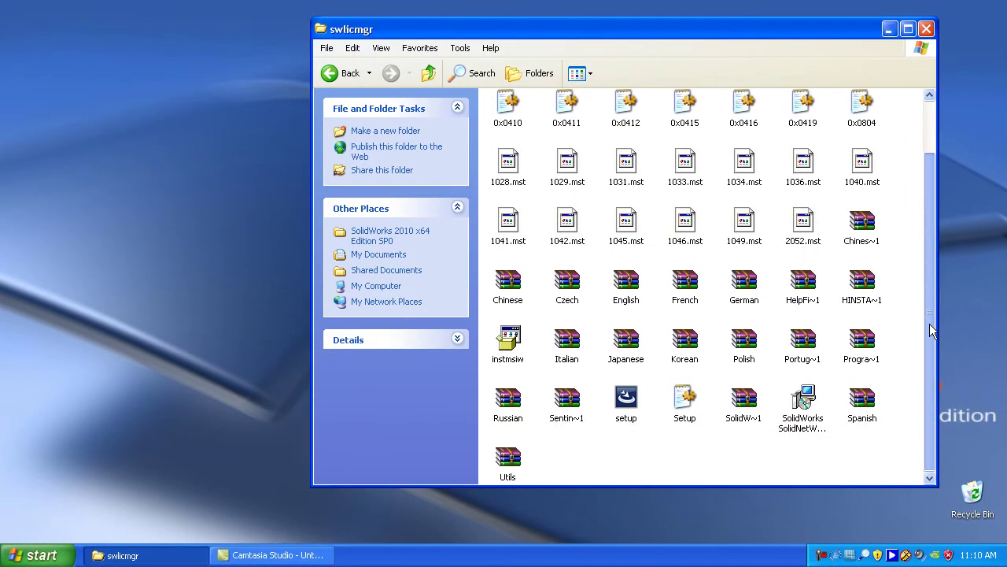
double_click(808, 405)
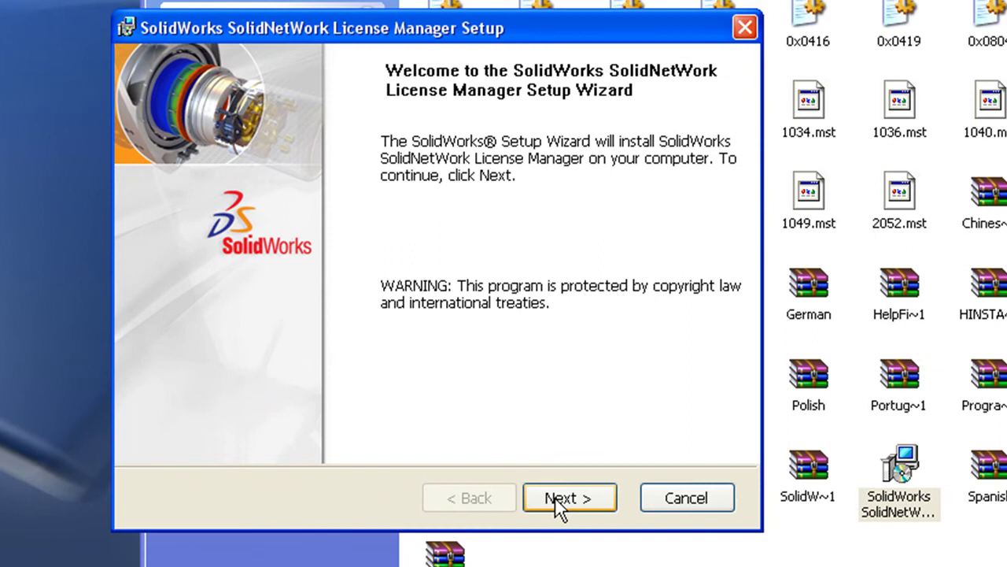
- Install the license manager with the entered serial number, default folder and features, then finish the wizard
click(555, 497)
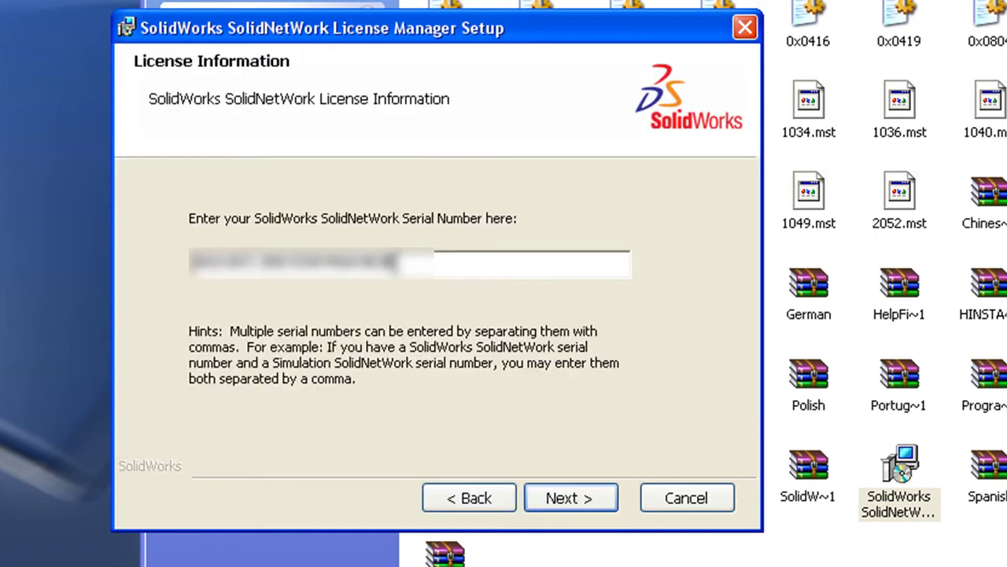
drag(397, 264, 189, 270)
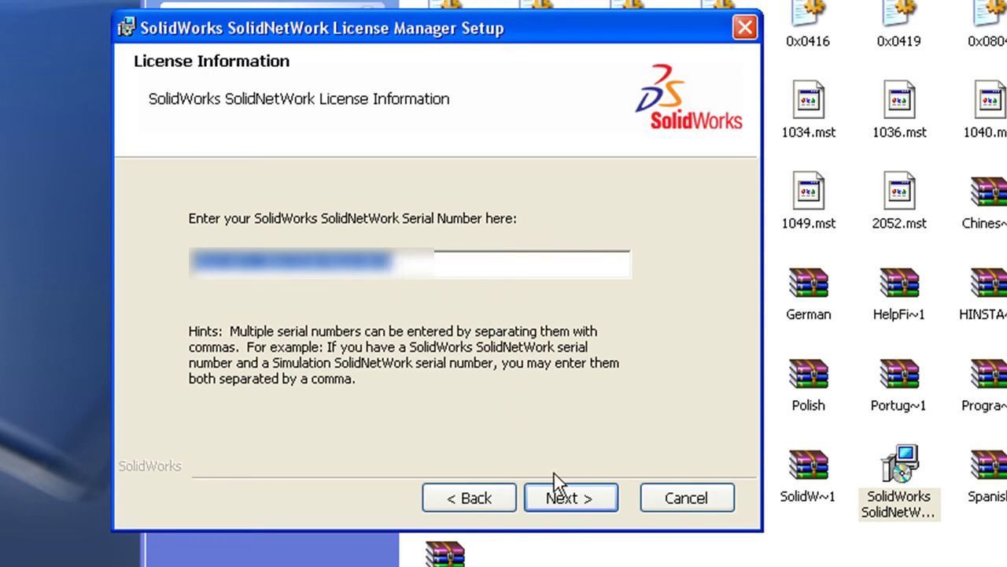
click(571, 498)
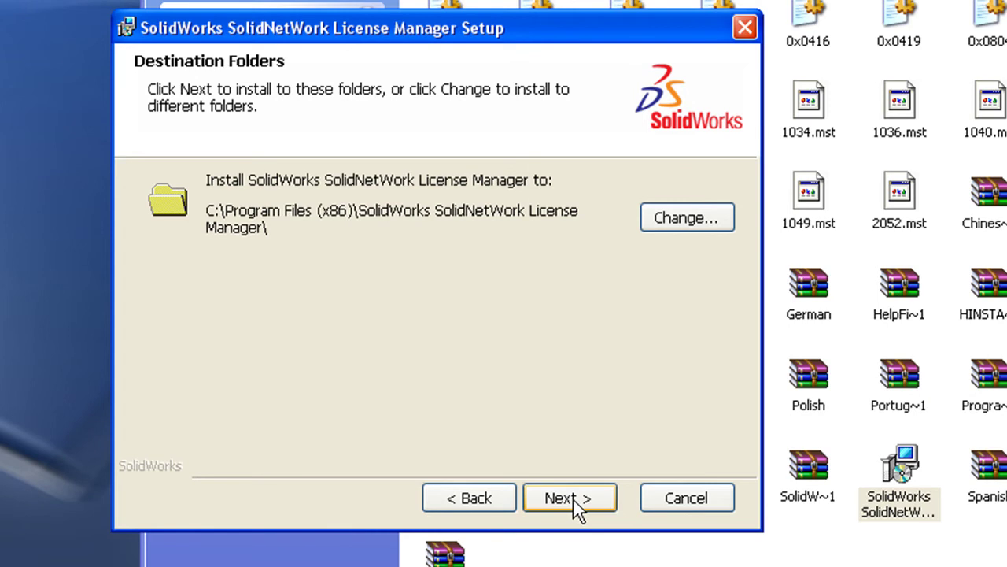
click(576, 502)
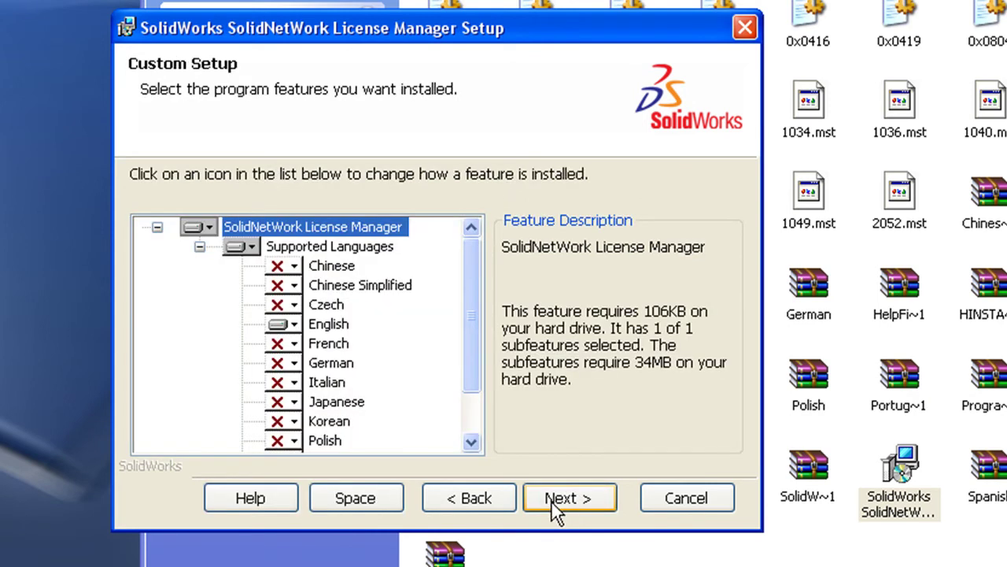
click(555, 502)
click(565, 500)
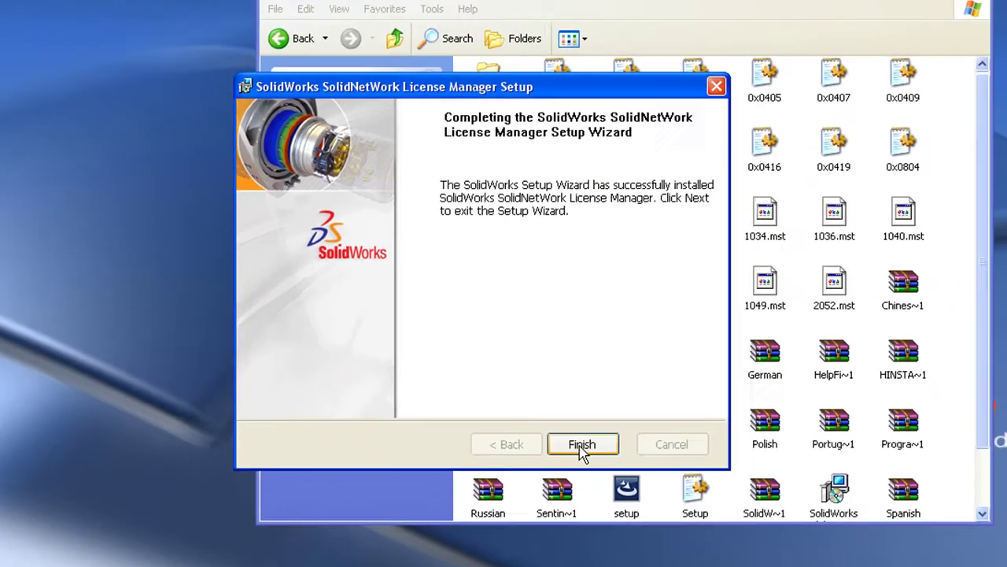
click(566, 498)
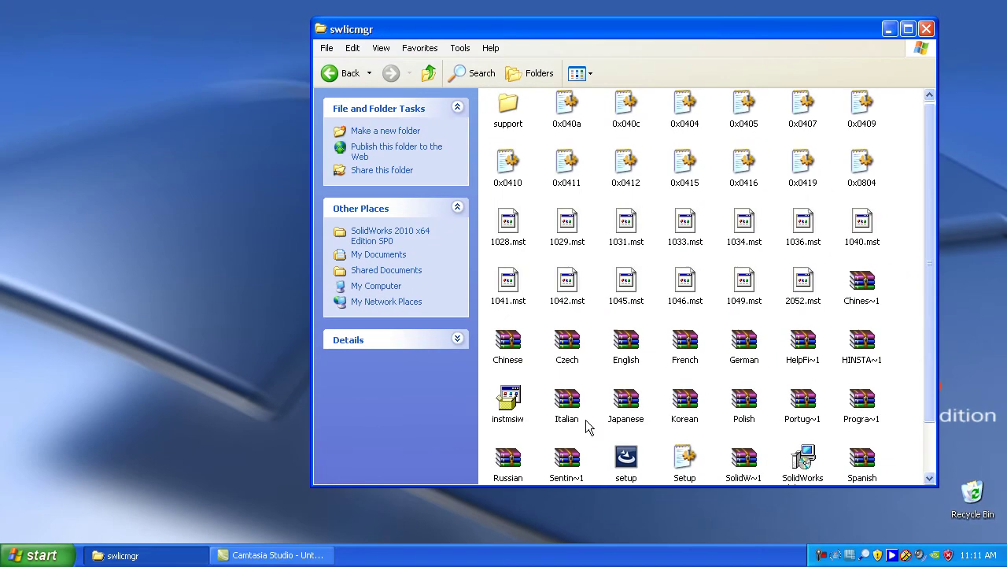
- Minimize the folder and launch SolidNetWork License Manager from All Programs > SolidWorks 2010
click(889, 30)
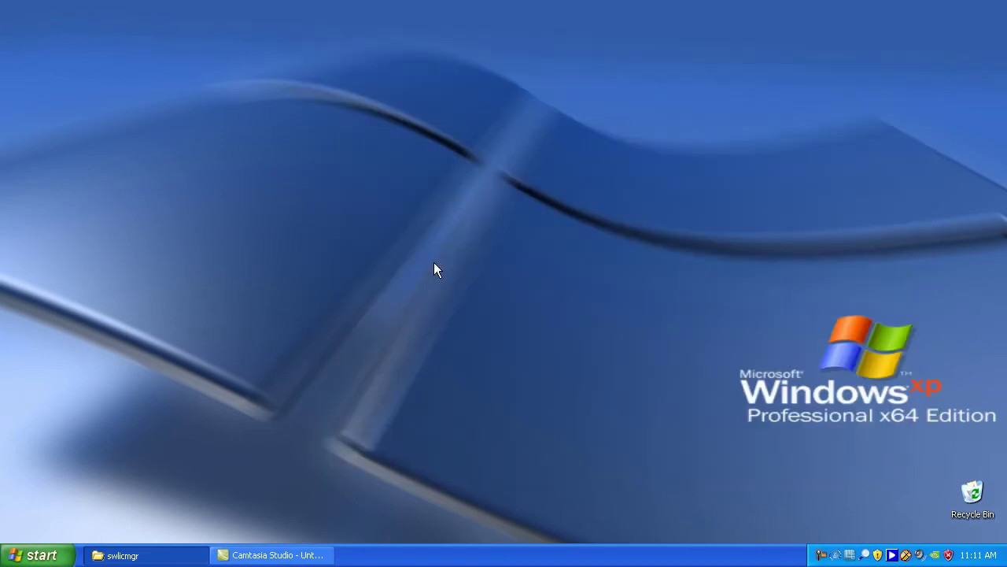
click(48, 557)
mouse_move(106, 497)
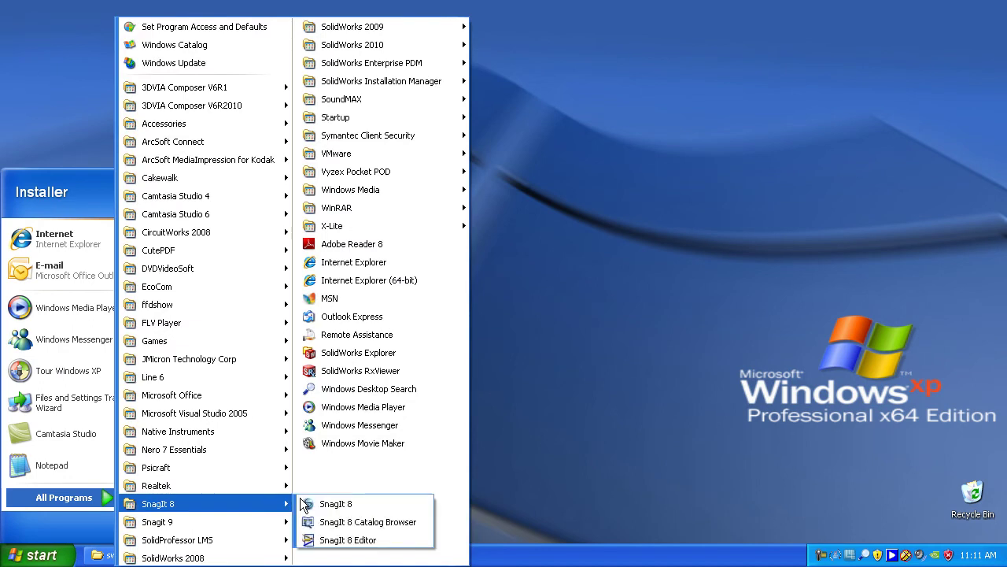
mouse_move(433, 47)
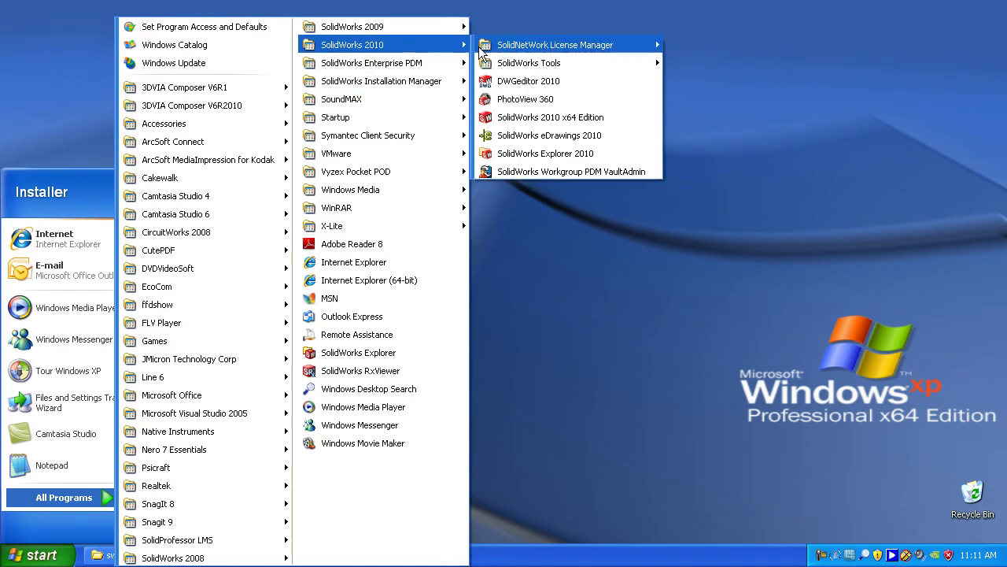
mouse_move(498, 55)
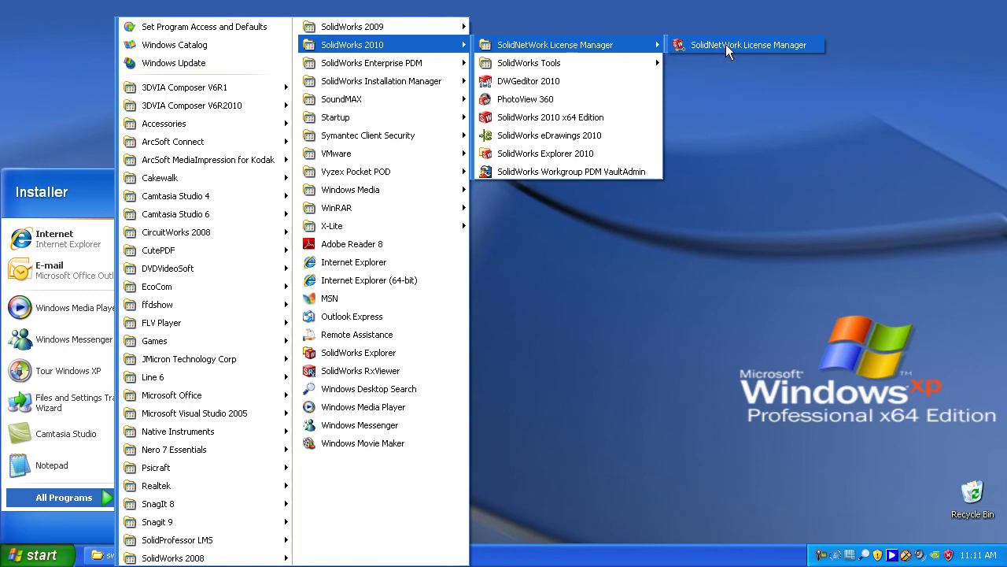
click(728, 48)
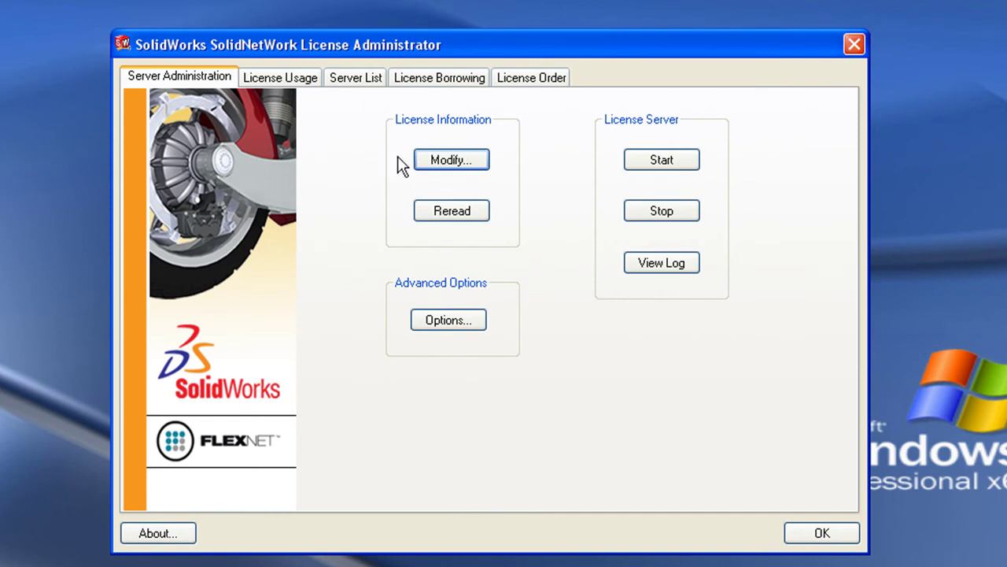
- Choose Modify > Activate/Reactivate a software license, keeping the default license server ports
click(452, 160)
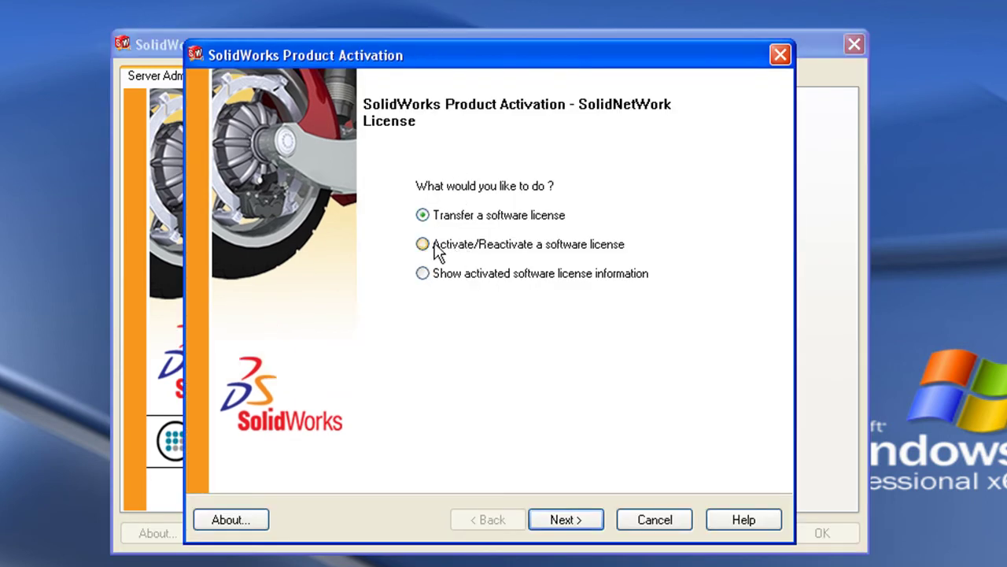
click(431, 248)
click(576, 522)
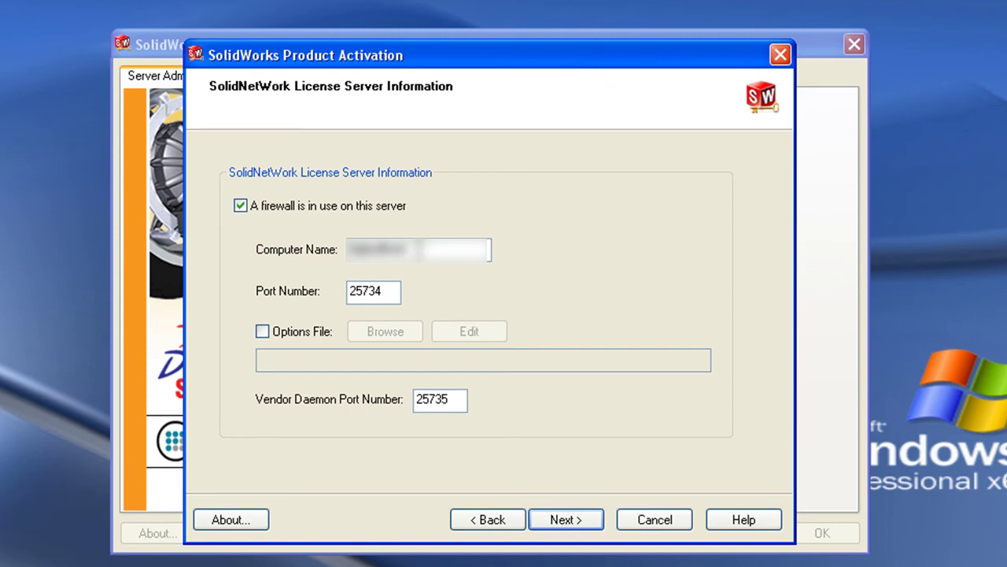
click(563, 522)
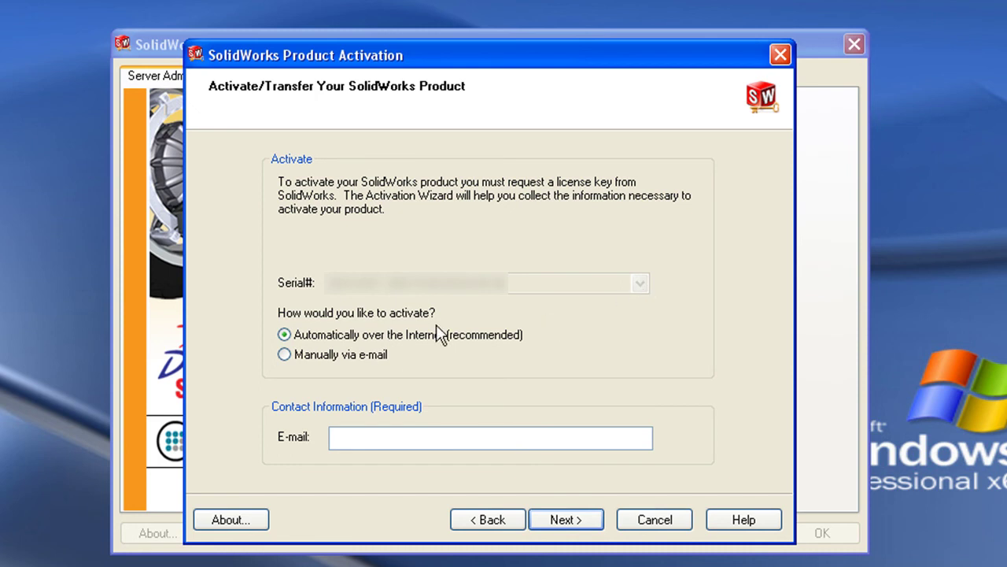
- Enter the contact e-mail, activate automatically over the Internet, and review the activated 17.0/18.0 products
click(353, 434)
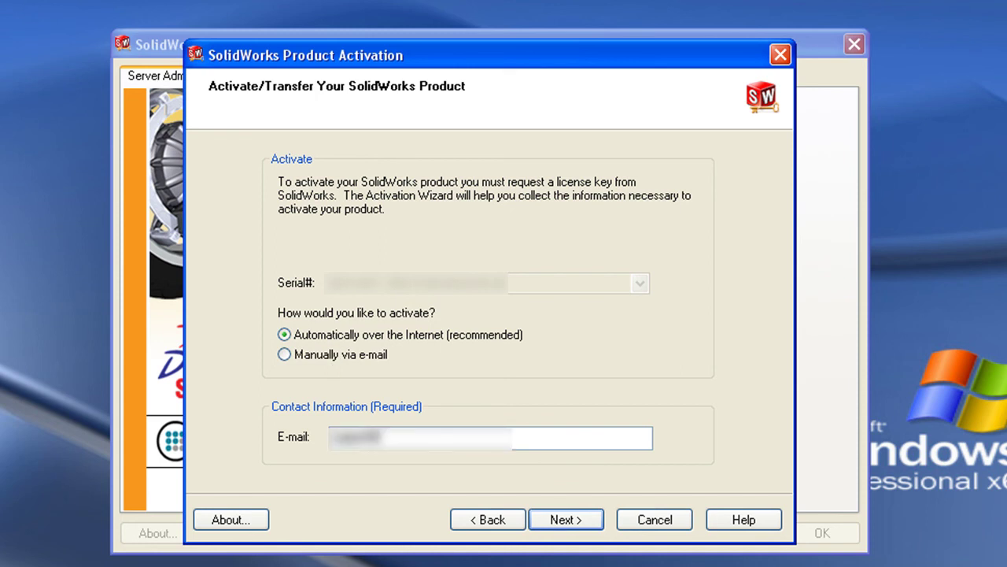
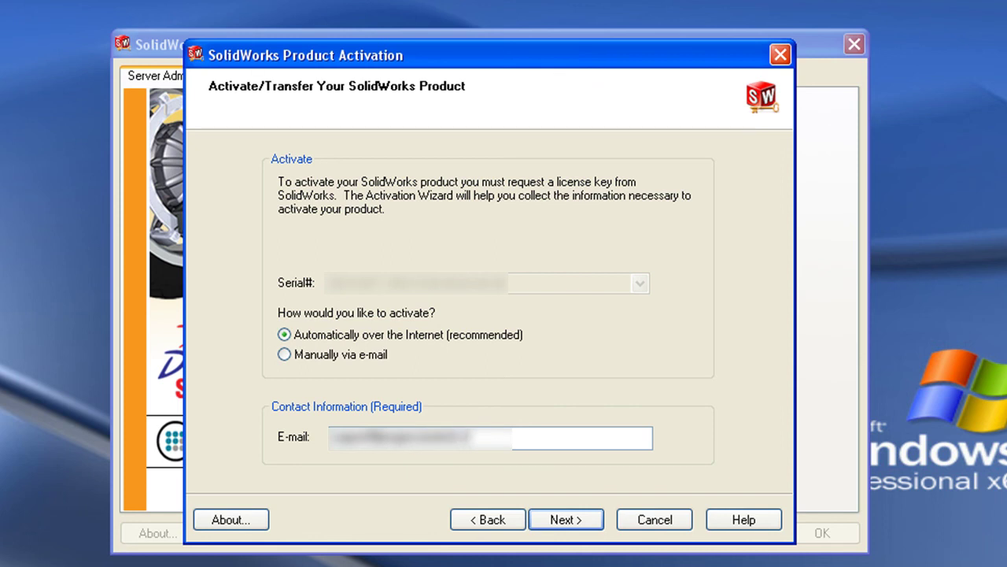
click(579, 520)
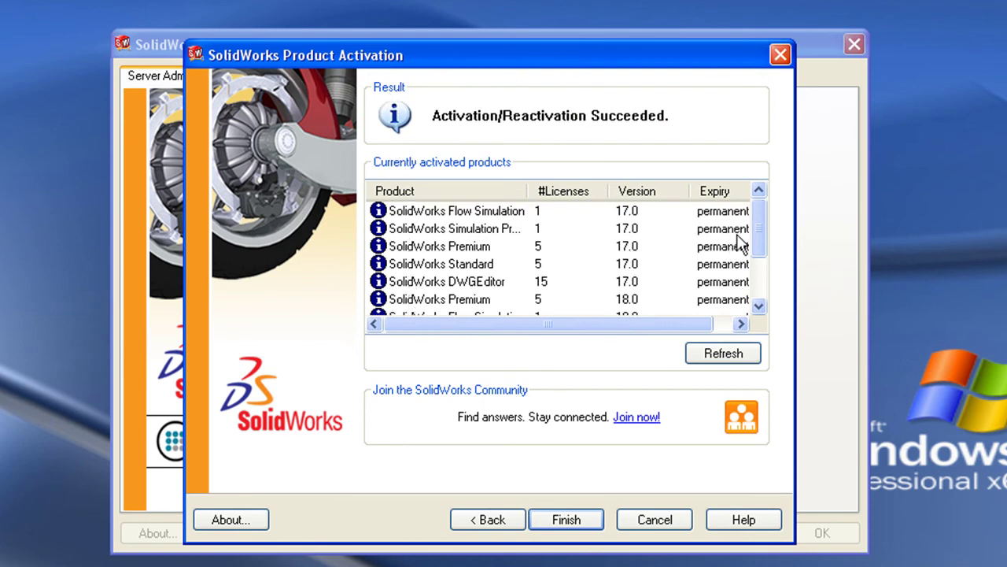
drag(762, 222, 748, 302)
click(587, 523)
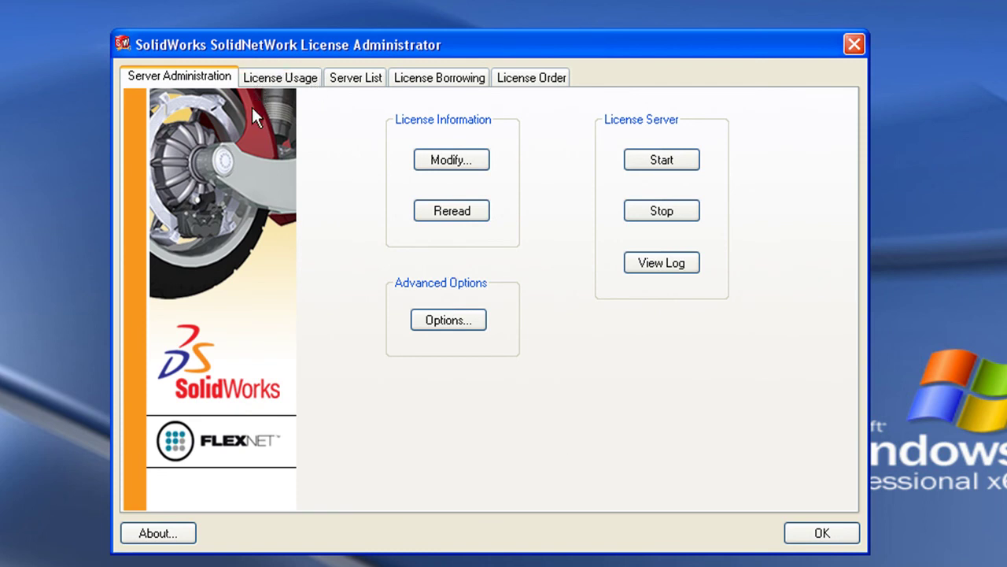
click(285, 78)
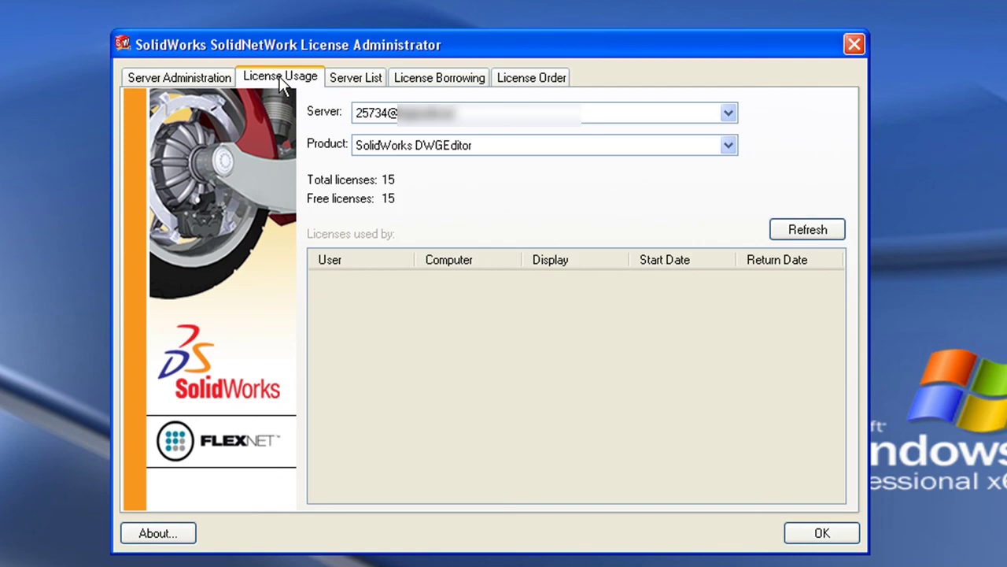
click(356, 78)
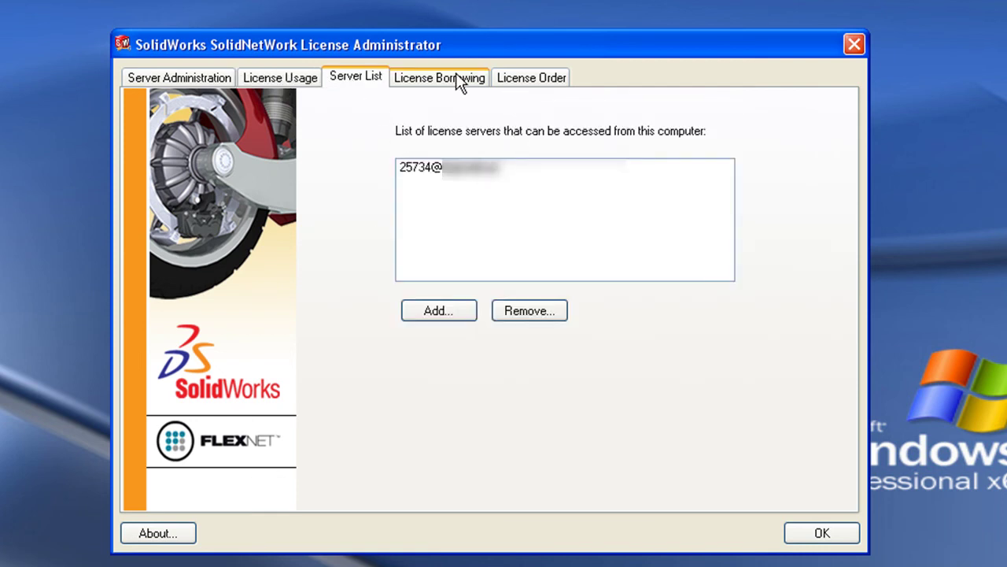
click(537, 79)
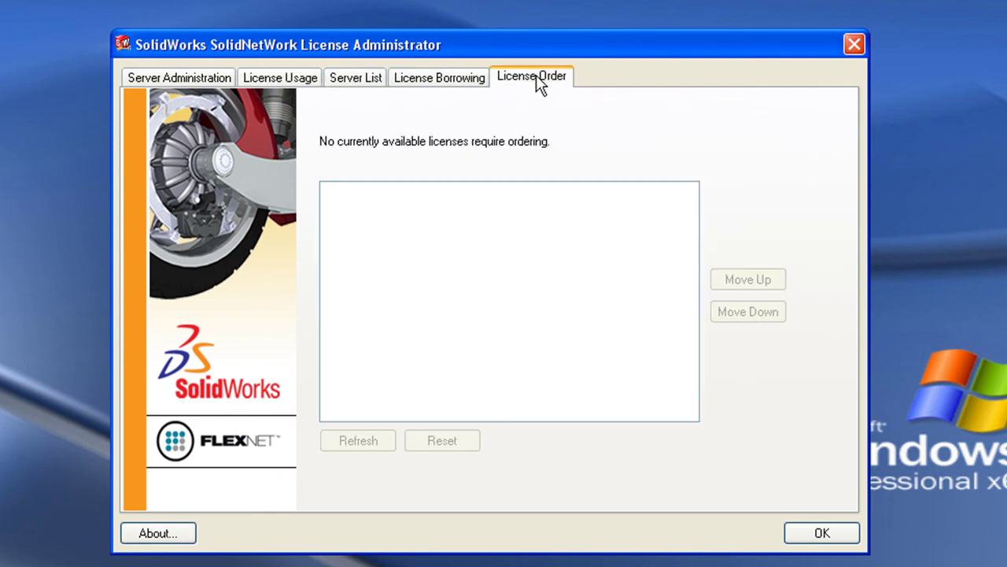
click(195, 80)
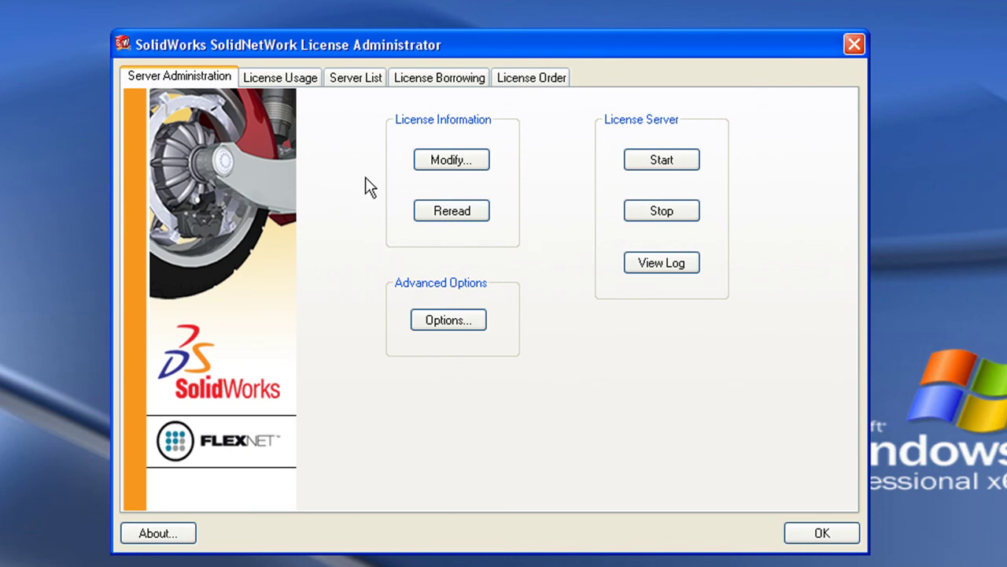
- Reopen Product Activation via Modify... and cancel it, bringing up the cancel confirmation
click(454, 161)
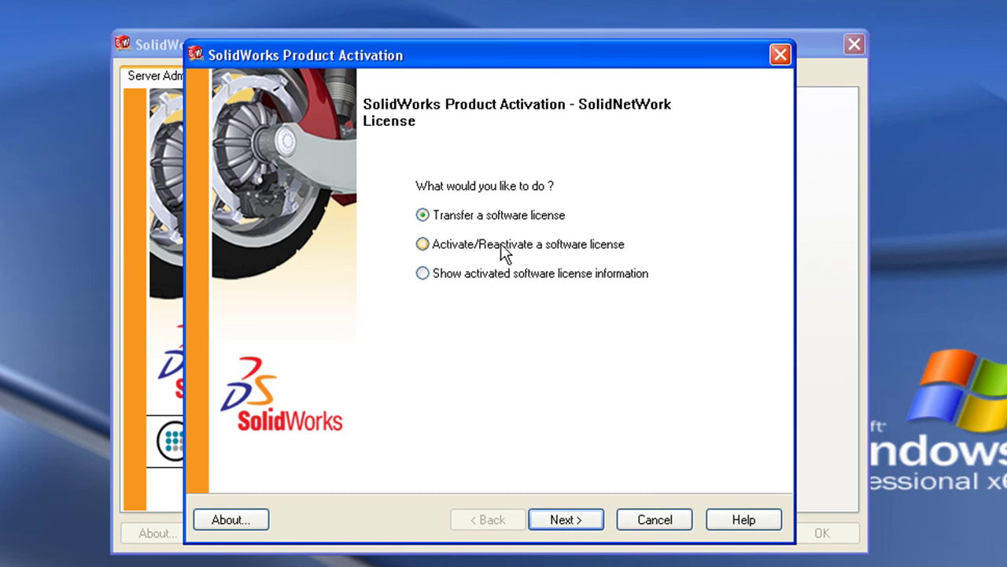
click(659, 521)
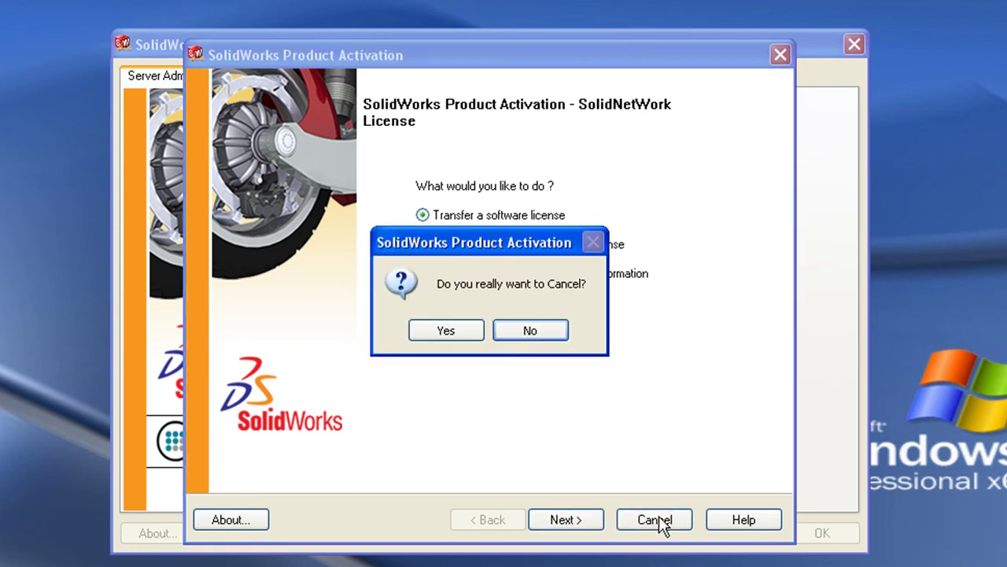